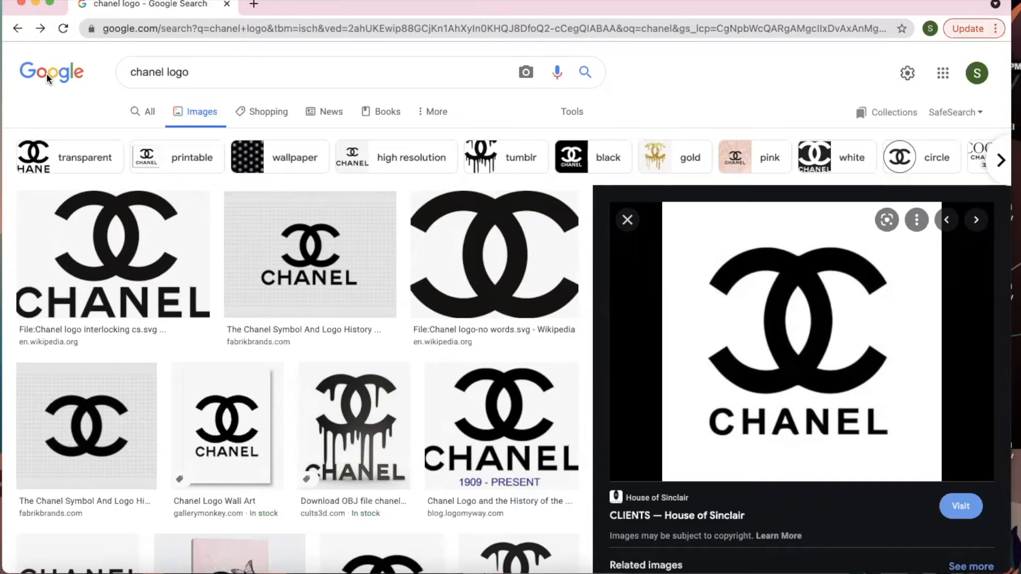
Step: Capture a screenshot of the large Chanel logo preview in the image search results
{"action": "scroll", "coordinate": [340, 448], "scroll_direction": "down", "scroll_amount": 7}
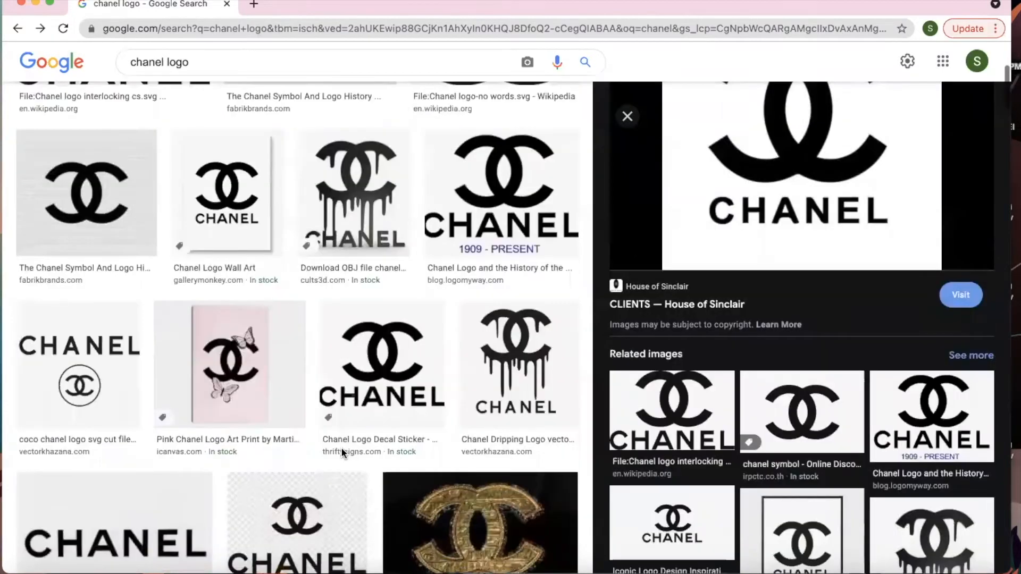
{"action": "scroll", "coordinate": [343, 452], "scroll_direction": "up", "scroll_amount": 7}
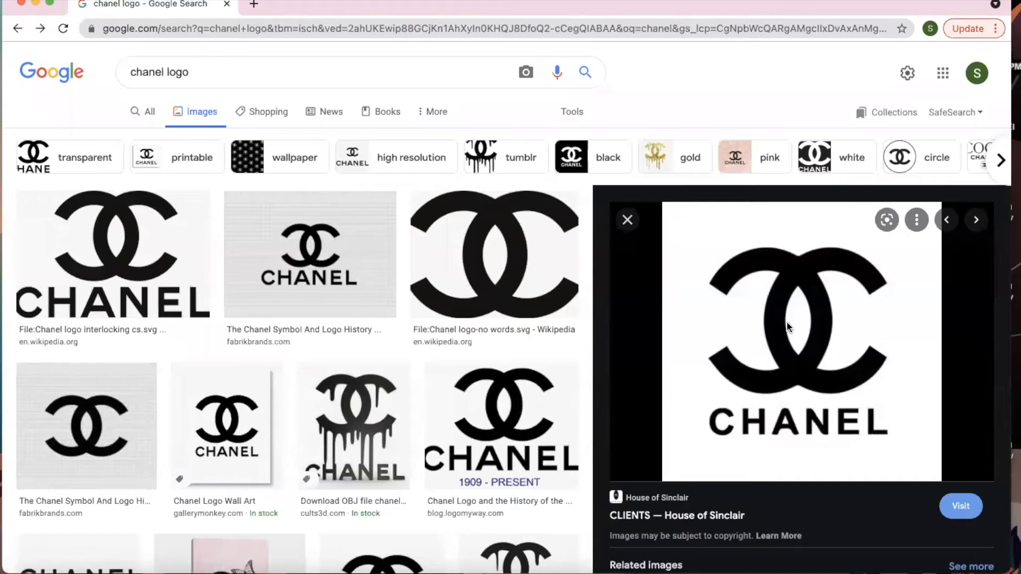
{"action": "right_click", "coordinate": [787, 321]}
{"action": "left_click_drag", "start_coordinate": [640, 198], "coordinate": [981, 503]}
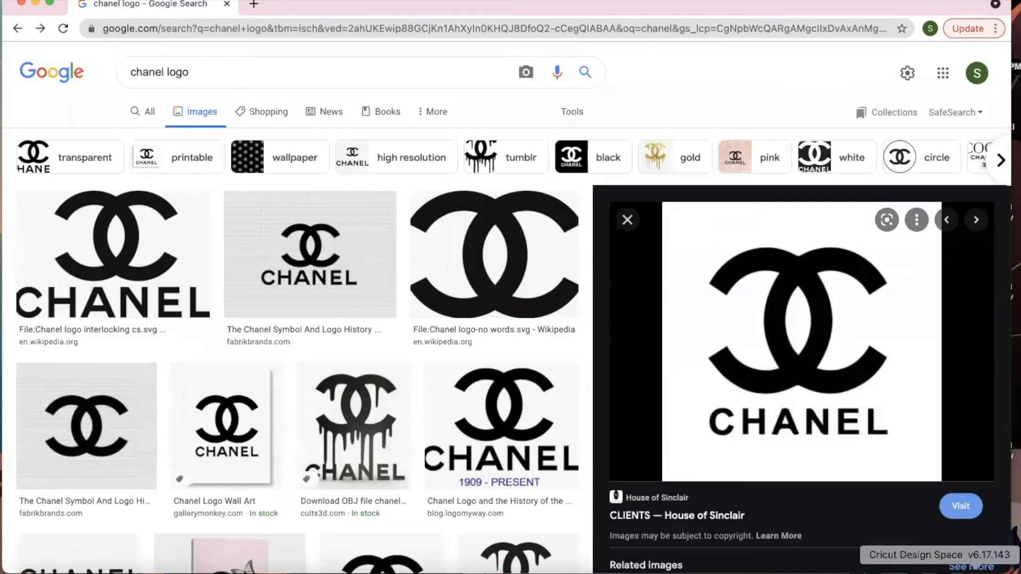
Step: Switch to Cricut Design Space and open the file chooser for a new image upload
{"action": "left_click", "coordinate": [939, 570]}
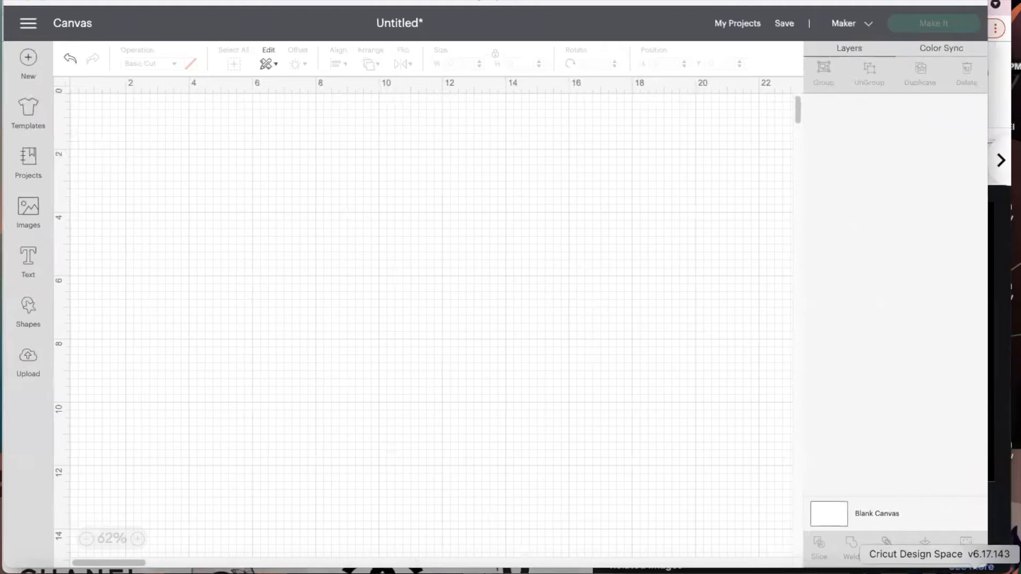
{"action": "left_click", "coordinate": [31, 367]}
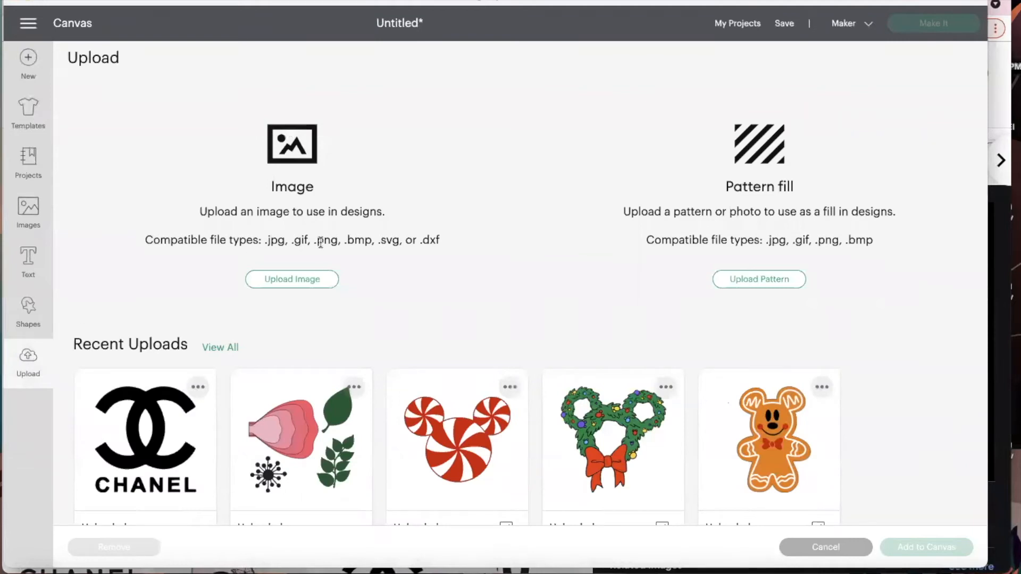
{"action": "left_click", "coordinate": [291, 282]}
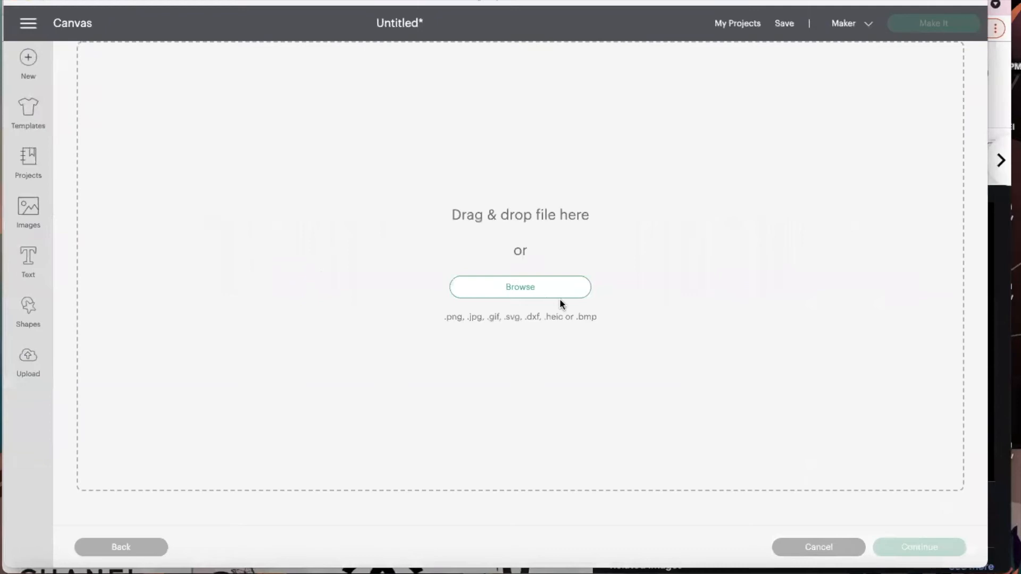
{"action": "left_click", "coordinate": [543, 296]}
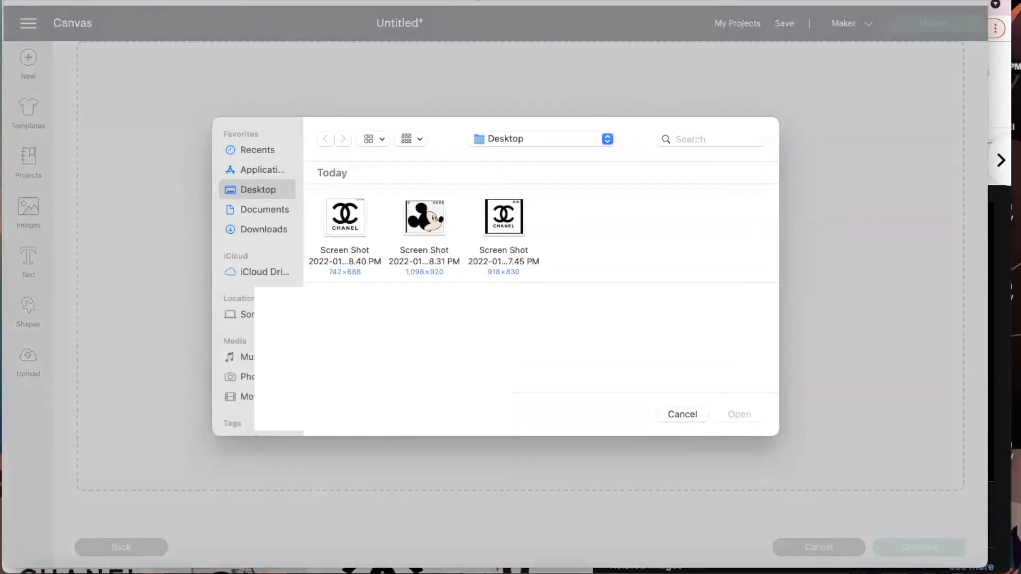
Step: Load the black-bordered Chanel logo screenshot from the Desktop and set its image type to Moderately complex
{"action": "left_click", "coordinate": [490, 218]}
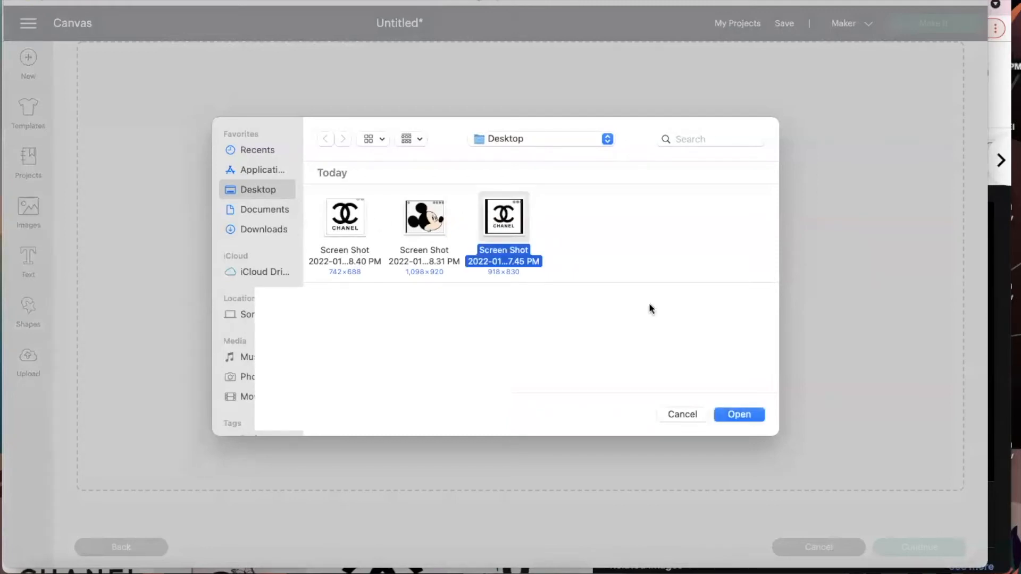
{"action": "left_click", "coordinate": [750, 417]}
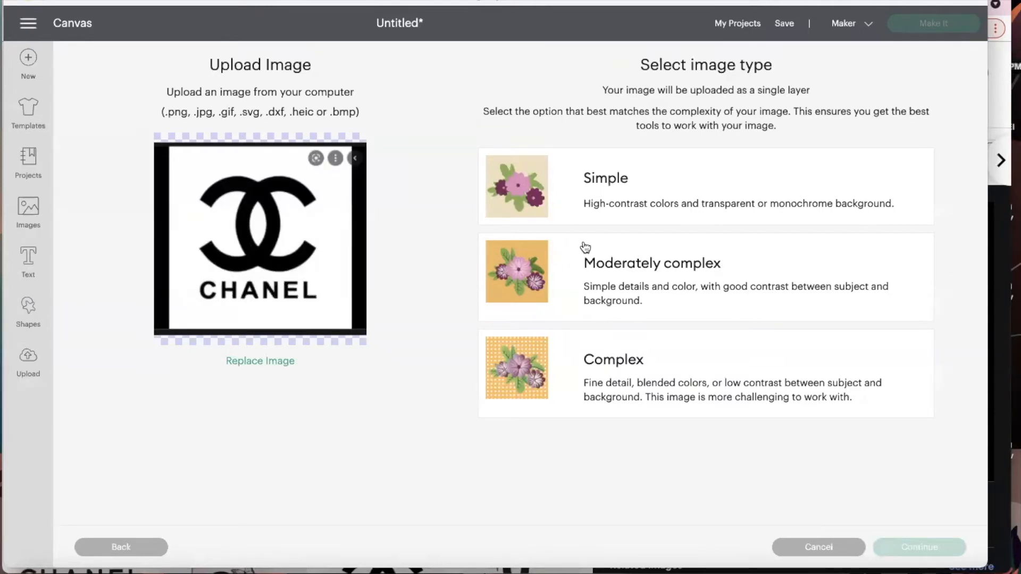
{"action": "left_click", "coordinate": [704, 273]}
{"action": "left_click", "coordinate": [925, 549]}
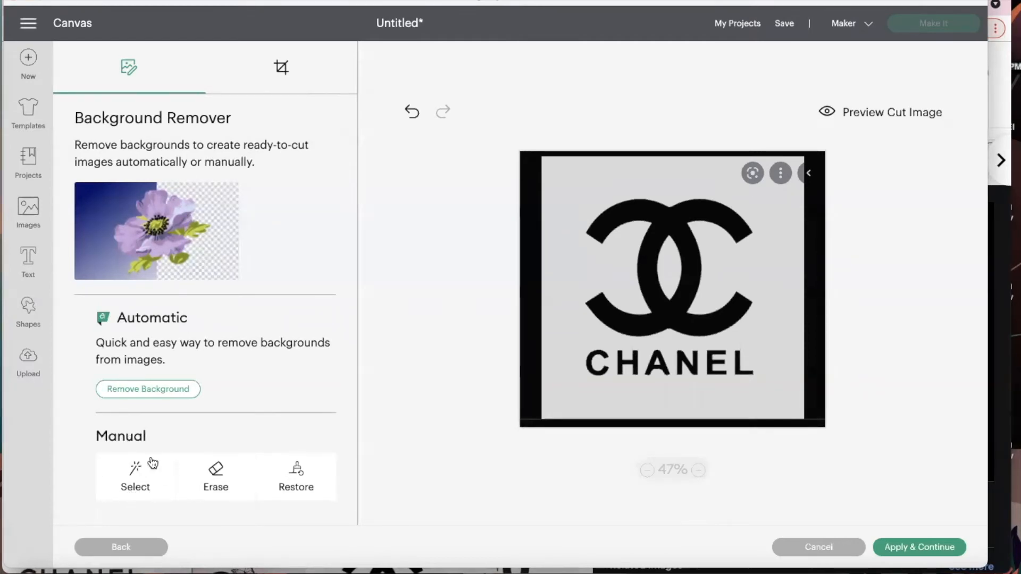
Step: Remove the grey background, black border, inner logo gap and black bottom strip from the image with the Select tool
{"action": "left_click", "coordinate": [139, 484]}
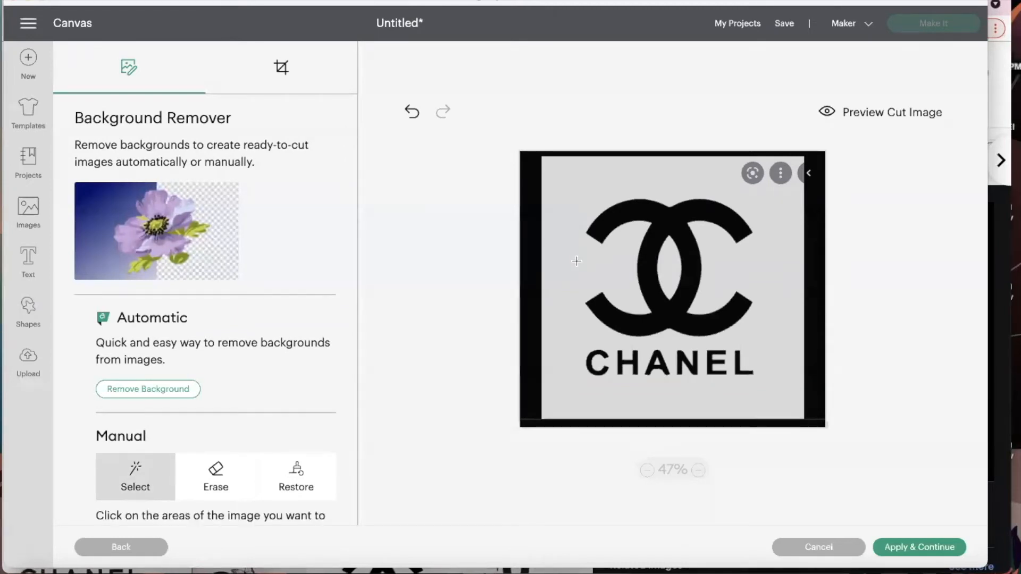
{"action": "left_click", "coordinate": [564, 189]}
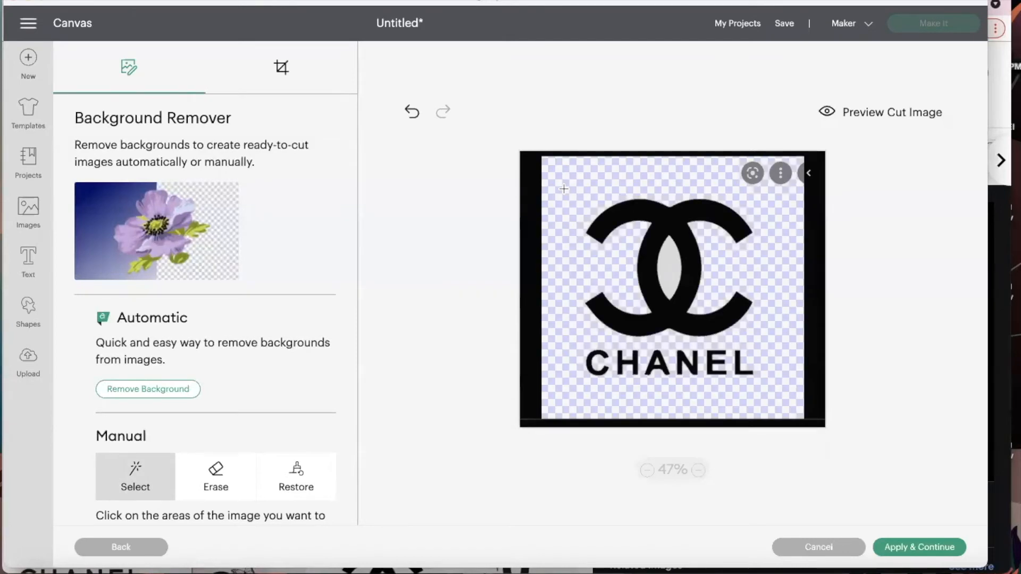
{"action": "left_click", "coordinate": [530, 189]}
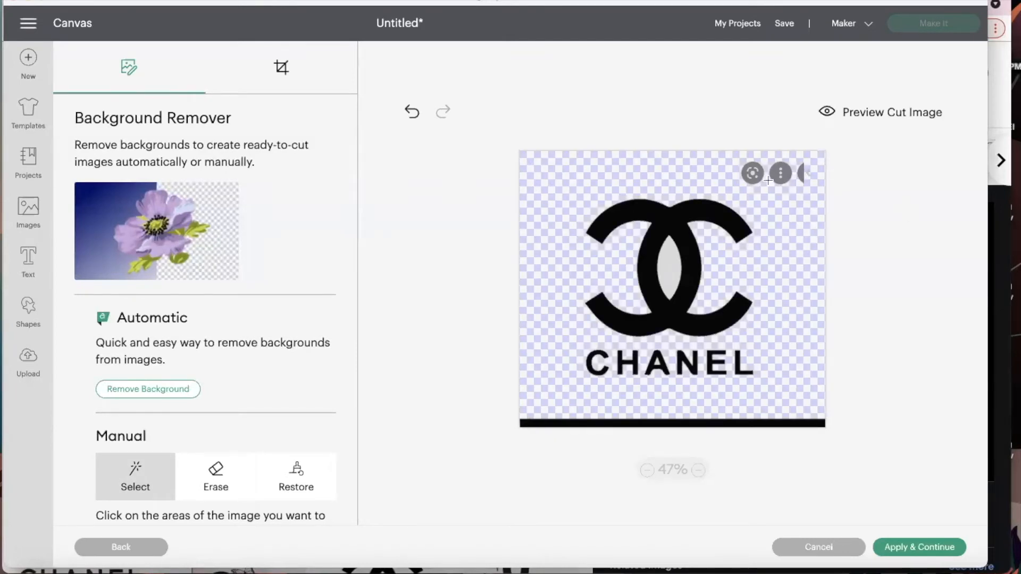
{"action": "left_click", "coordinate": [672, 274]}
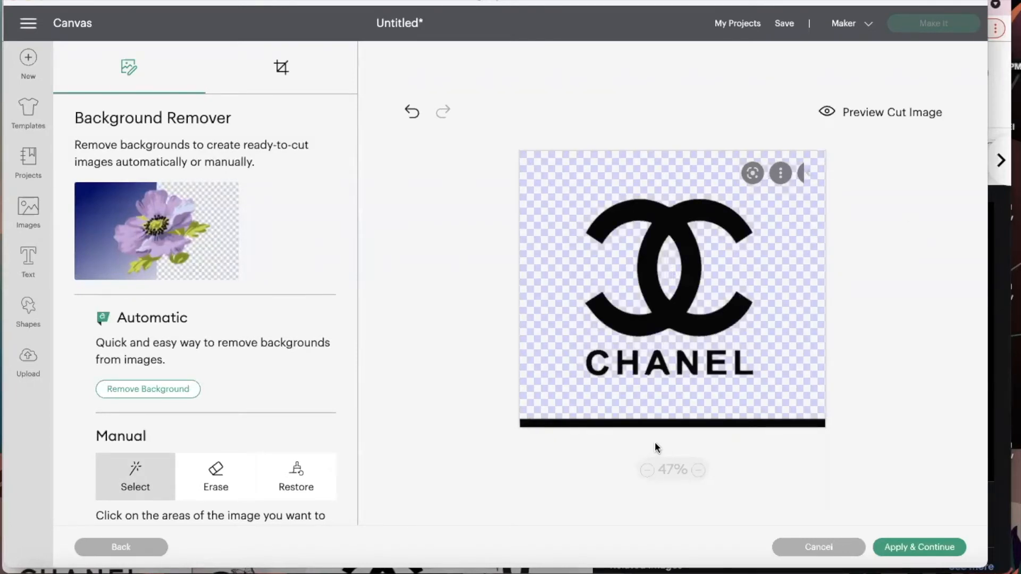
{"action": "left_click", "coordinate": [645, 423]}
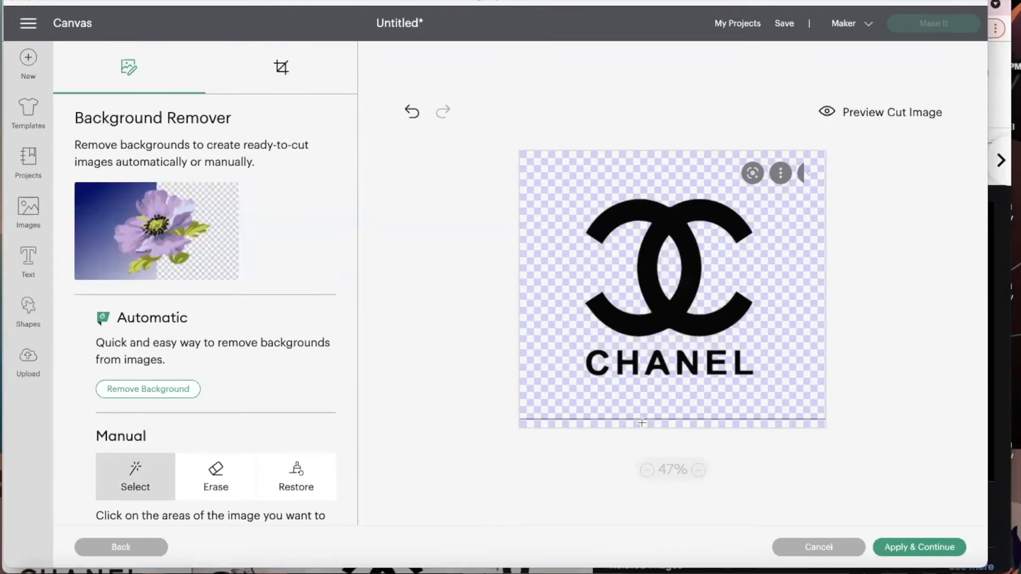
Step: Remove the thin black line remaining below the CHANEL lettering
{"action": "left_click", "coordinate": [697, 470]}
{"action": "left_click", "coordinate": [698, 470]}
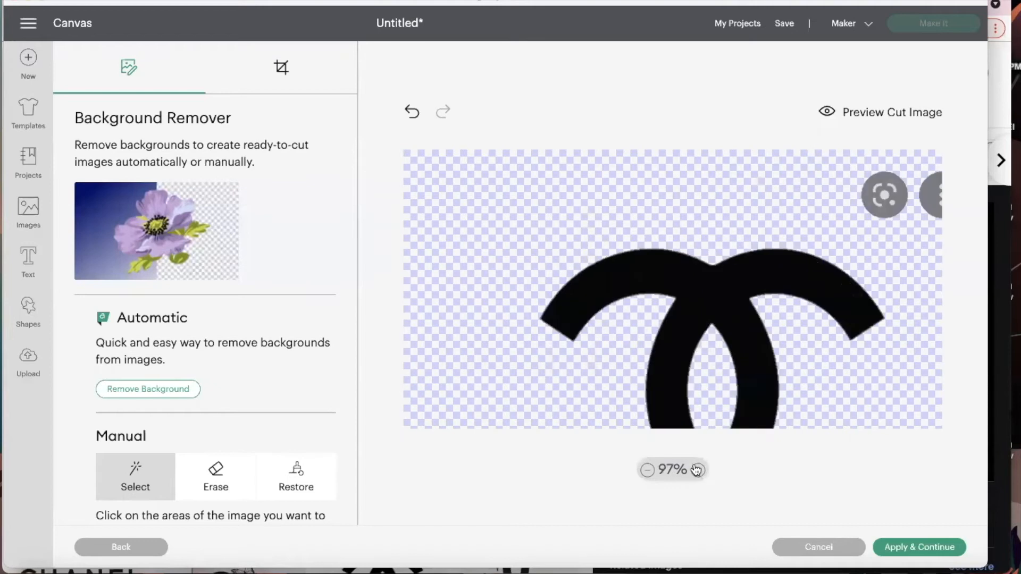
{"action": "scroll", "coordinate": [618, 403], "scroll_direction": "down", "scroll_amount": 5}
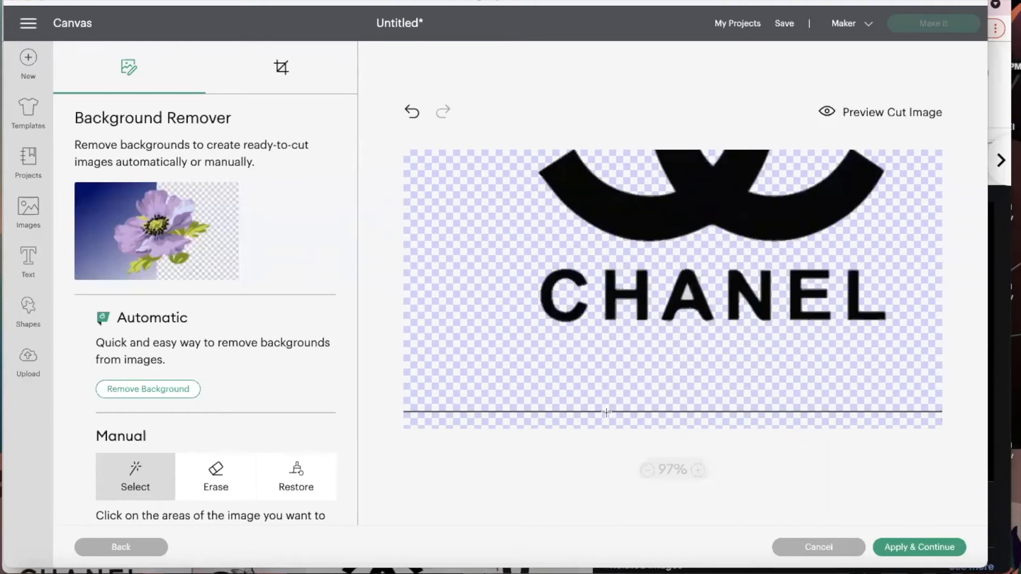
{"action": "left_click", "coordinate": [606, 412]}
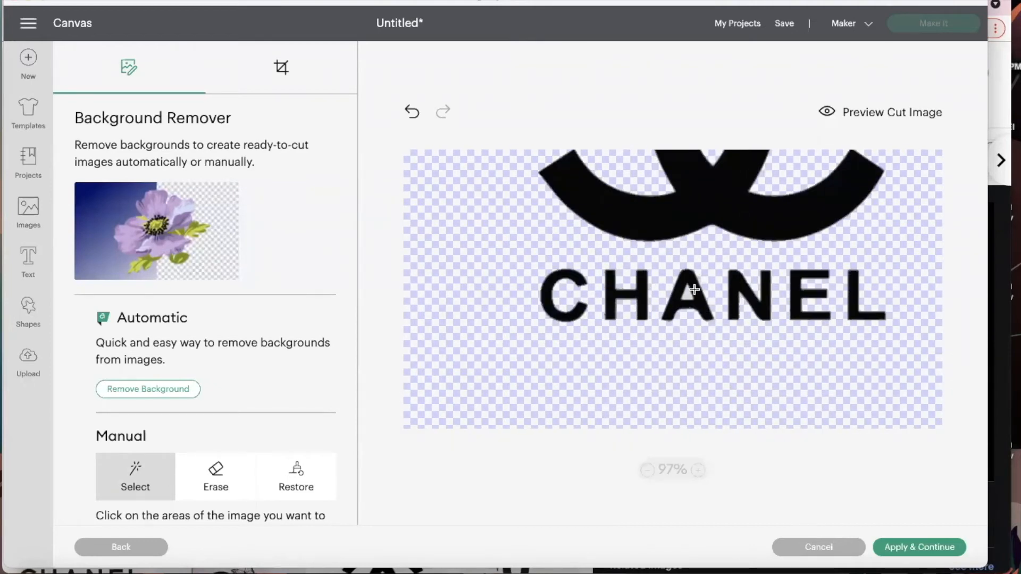
Step: Clear the inside of the letter A and remove the grey overlay icons and their remnants above the logo
{"action": "scroll", "coordinate": [672, 300], "scroll_direction": "up", "scroll_amount": 1}
{"action": "scroll", "coordinate": [759, 330], "scroll_direction": "right", "scroll_amount": 3}
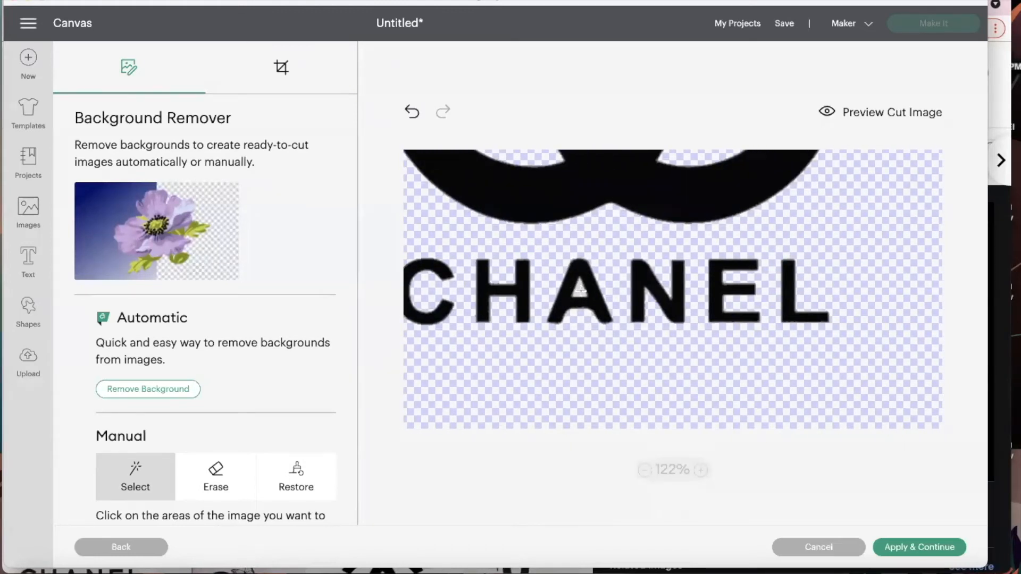
{"action": "scroll", "coordinate": [739, 308], "scroll_direction": "up", "scroll_amount": 5}
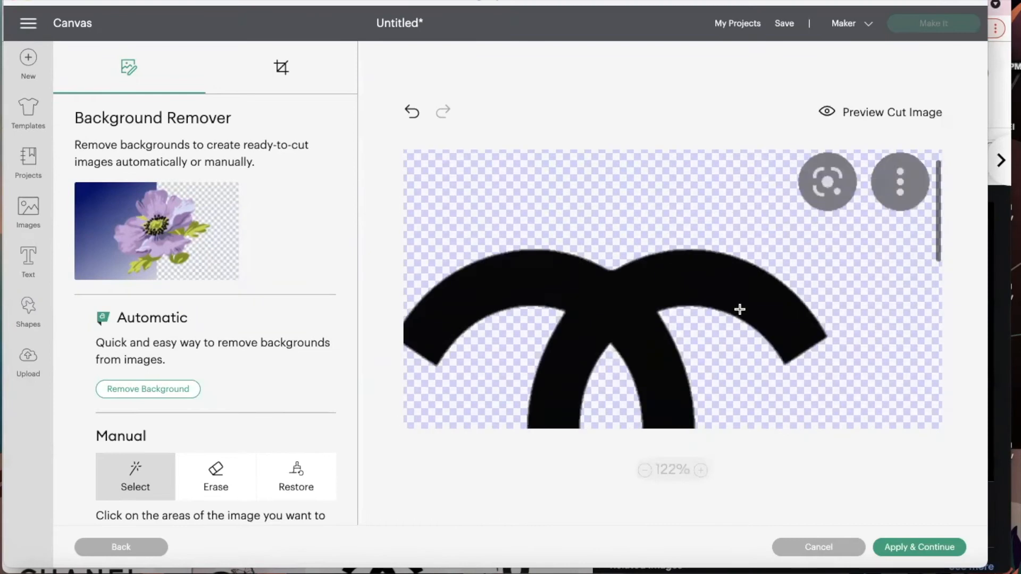
{"action": "scroll", "coordinate": [846, 257], "scroll_direction": "right", "scroll_amount": 1}
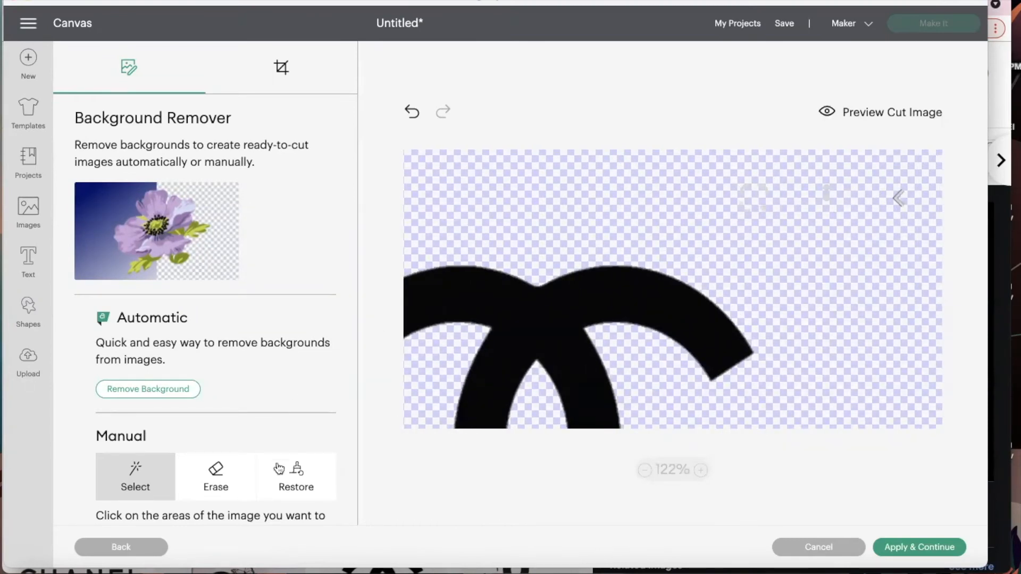
{"action": "left_click", "coordinate": [218, 490]}
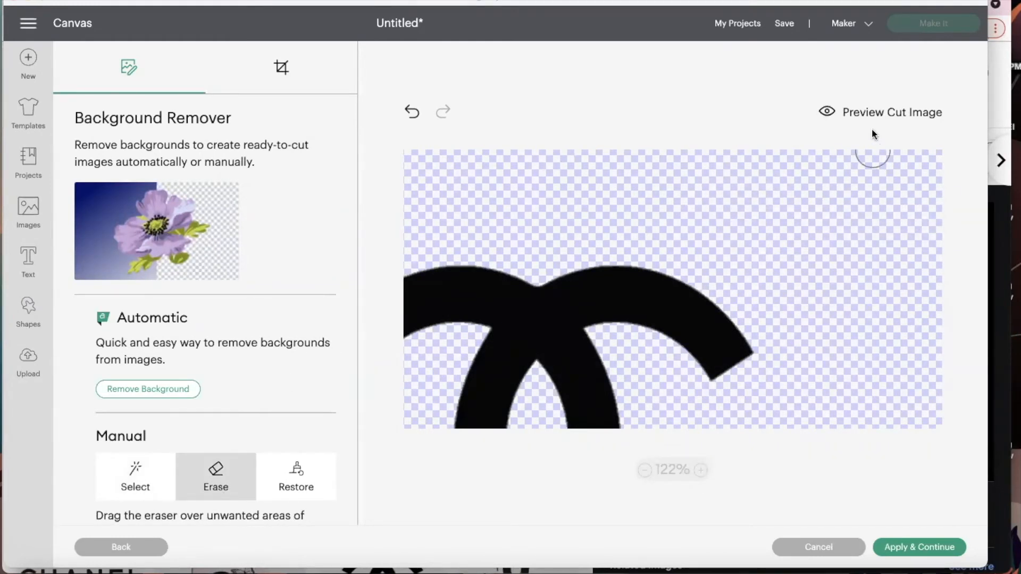
Step: Preview the cut image, erase the stray speck above the logo and preview the cut again
{"action": "left_click", "coordinate": [645, 470]}
{"action": "left_click", "coordinate": [645, 470]}
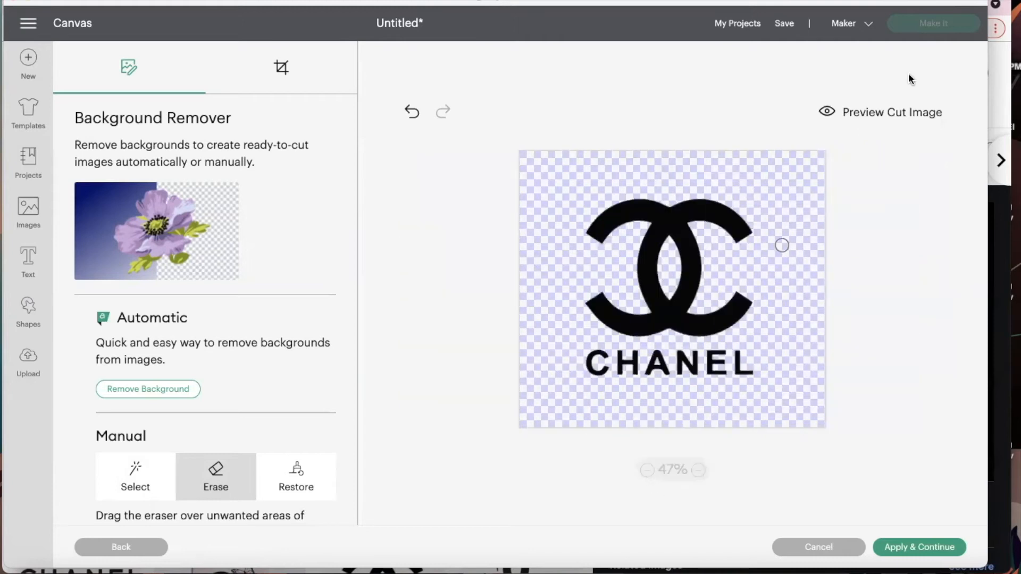
{"action": "left_click", "coordinate": [833, 115]}
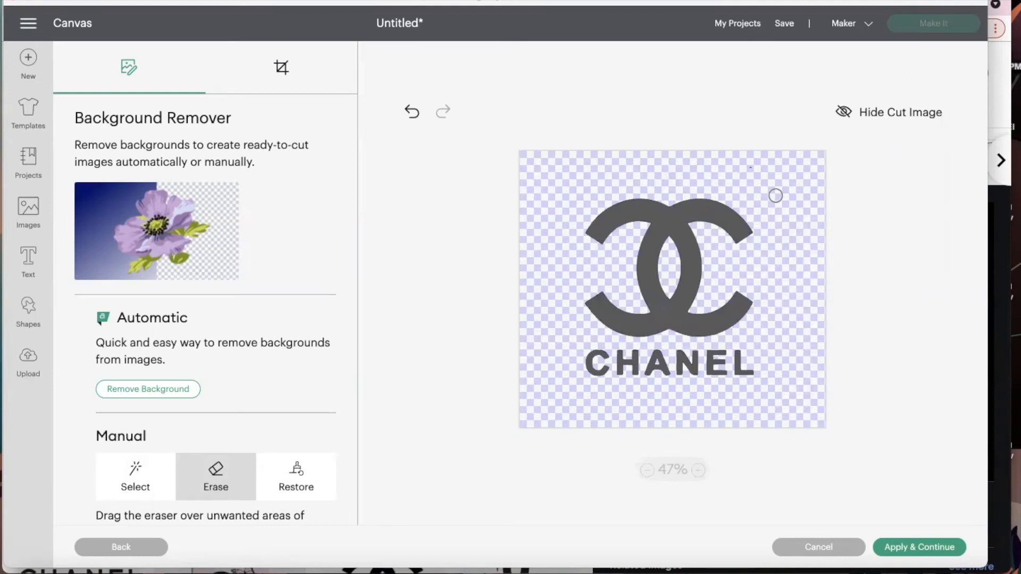
{"action": "left_click", "coordinate": [753, 169]}
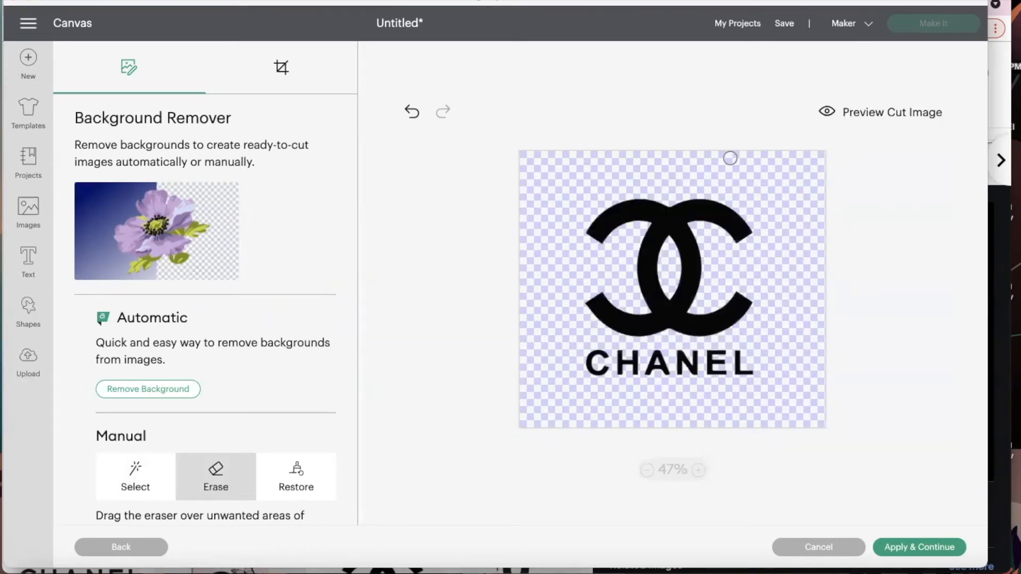
{"action": "left_click", "coordinate": [859, 113]}
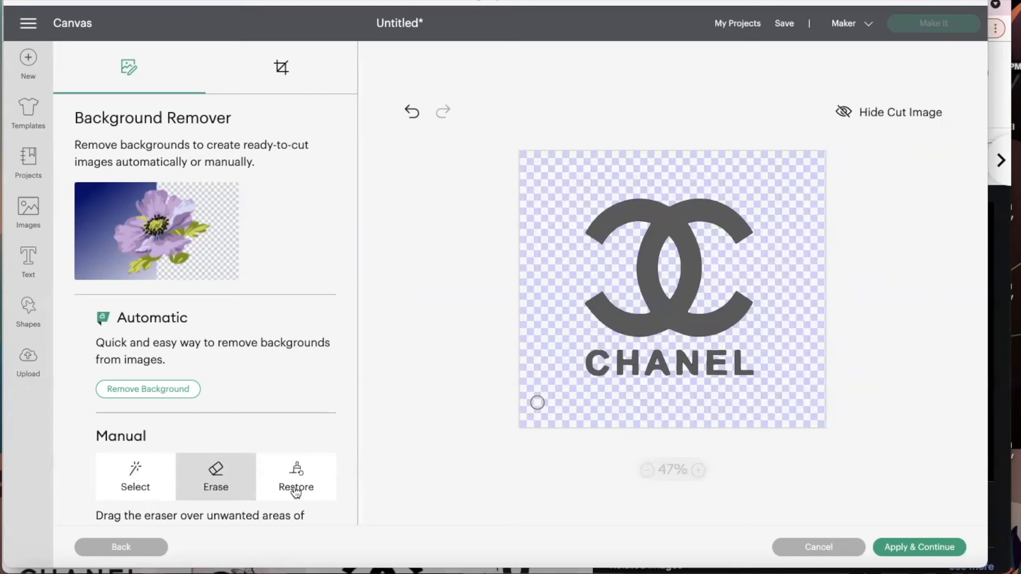
Step: Restore a patch of background beside the C of CHANEL with the Restore brush and undo it
{"action": "left_click", "coordinate": [296, 483]}
{"action": "mouse_move", "coordinate": [545, 413]}
{"action": "left_mouse_down"}
{"action": "mouse_move", "coordinate": [548, 375]}
{"action": "mouse_move", "coordinate": [561, 378]}
{"action": "mouse_move", "coordinate": [558, 401]}
{"action": "mouse_move", "coordinate": [571, 401]}
{"action": "mouse_move", "coordinate": [552, 408]}
{"action": "mouse_move", "coordinate": [549, 383]}
{"action": "left_mouse_up"}
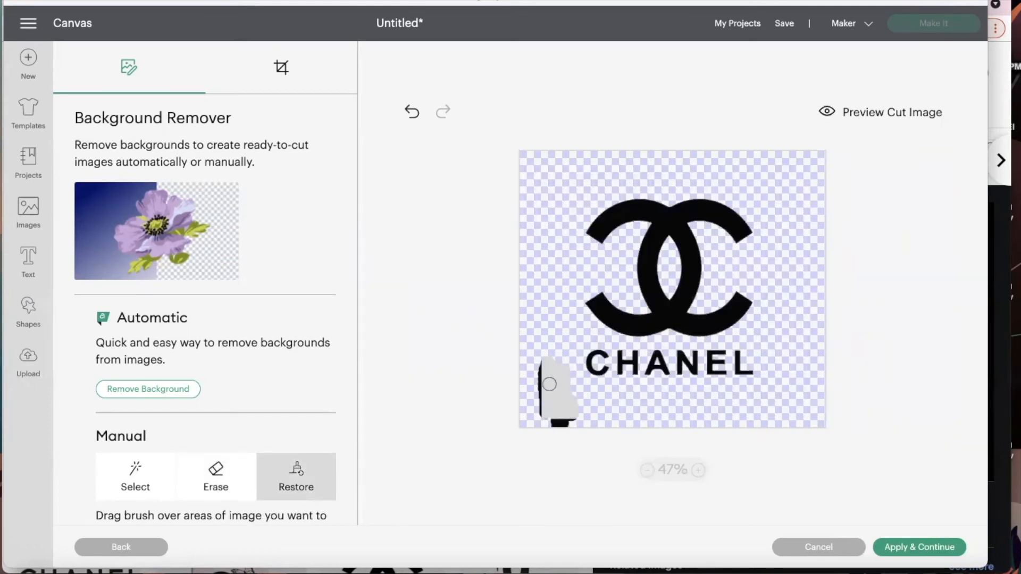
{"action": "left_click", "coordinate": [411, 111]}
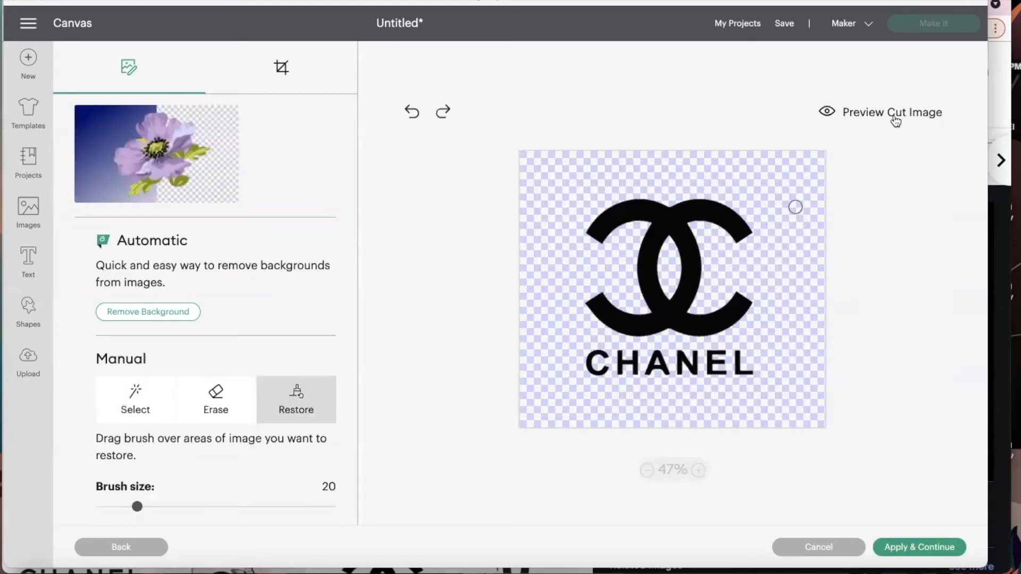
Step: Apply the background removal and upload the logo as a Cut Image named CHANEL LOGO
{"action": "left_click", "coordinate": [892, 116]}
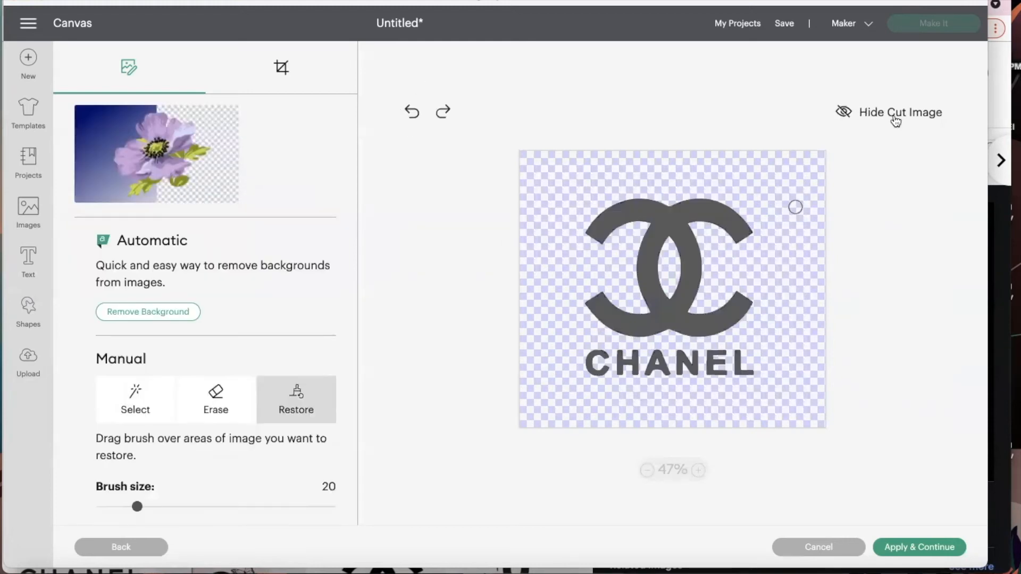
{"action": "left_click", "coordinate": [911, 549]}
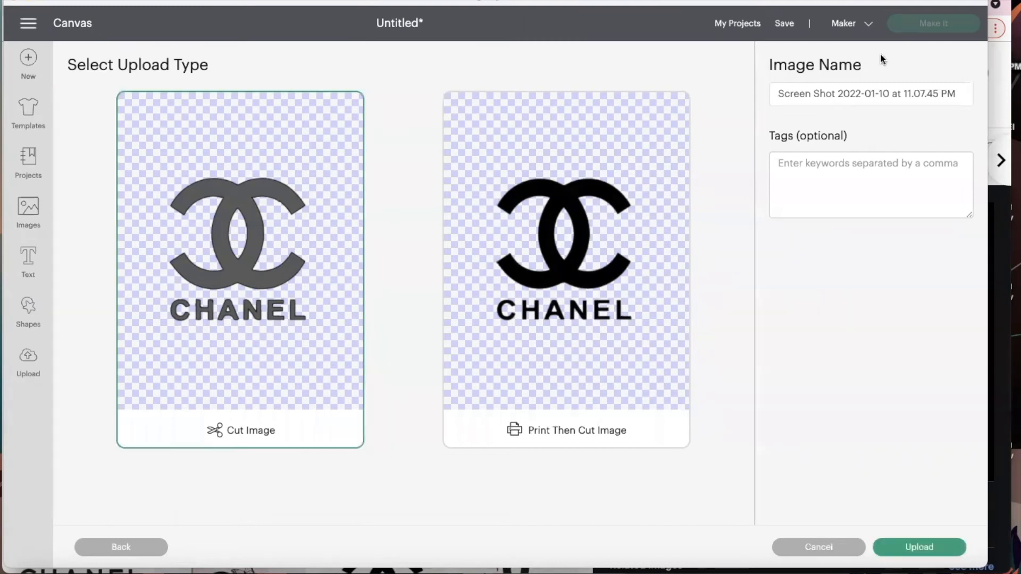
{"action": "triple_click", "coordinate": [790, 99]}
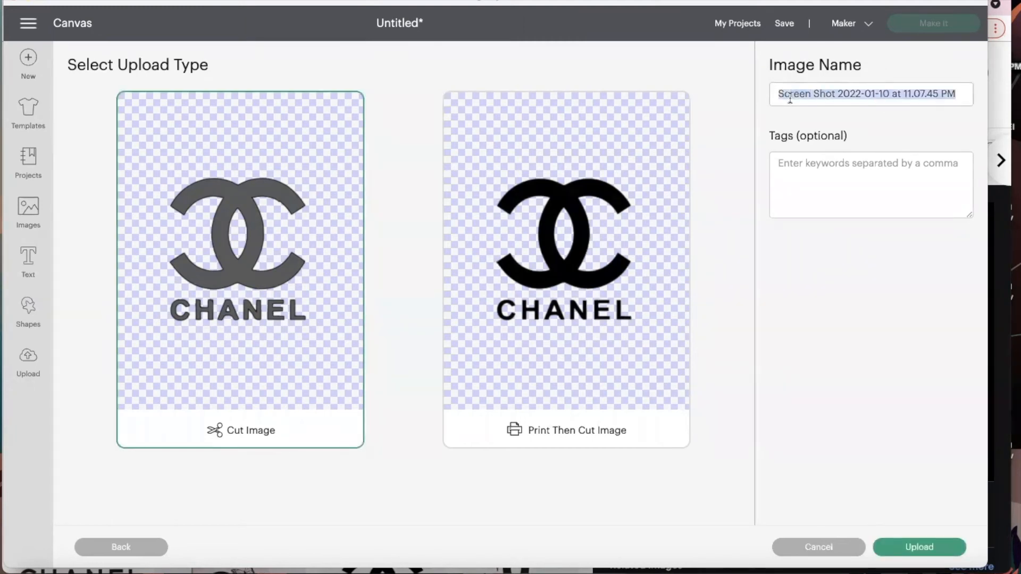
{"action": "key", "text": "BackSpace"}
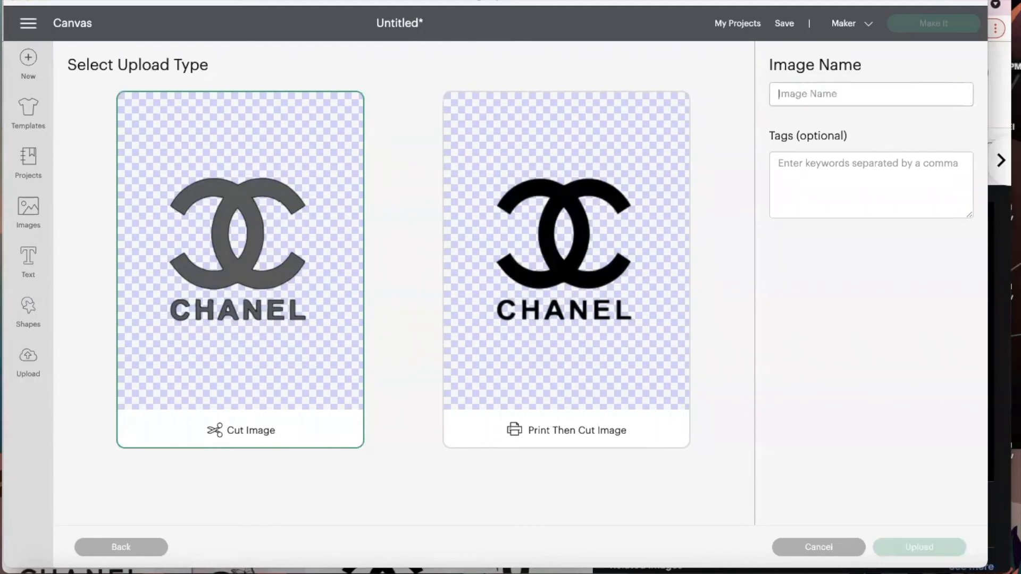
{"action": "type", "text": "CHA"}
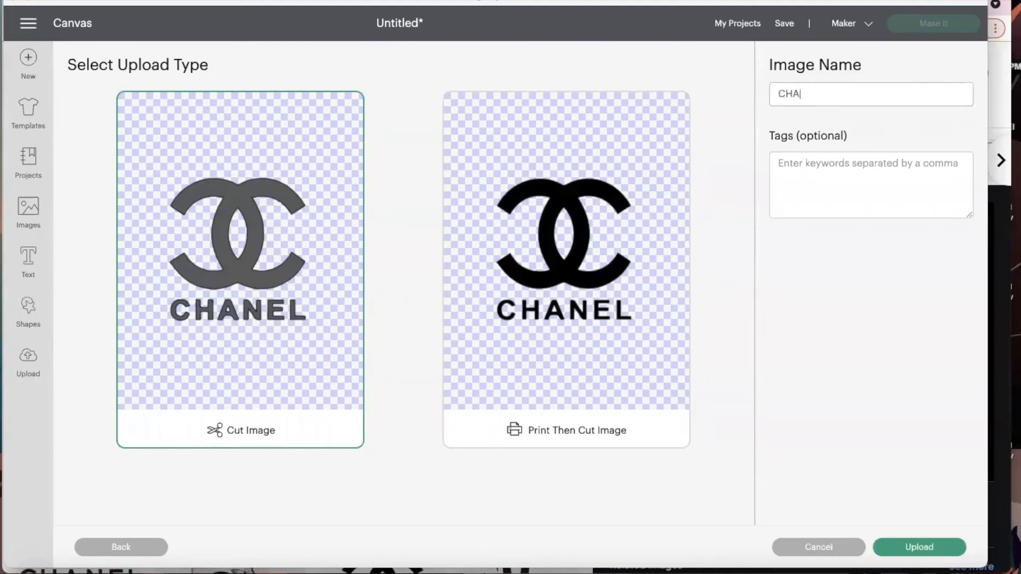
{"action": "type", "text": "NEL LOGO"}
{"action": "left_click", "coordinate": [920, 548]}
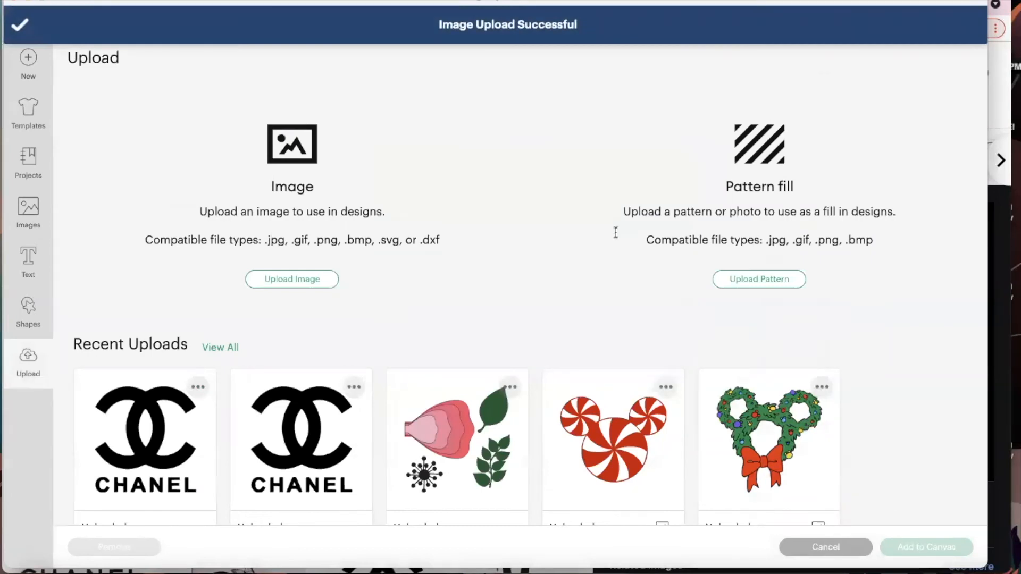
{"action": "scroll", "coordinate": [128, 409], "scroll_direction": "down", "scroll_amount": 2}
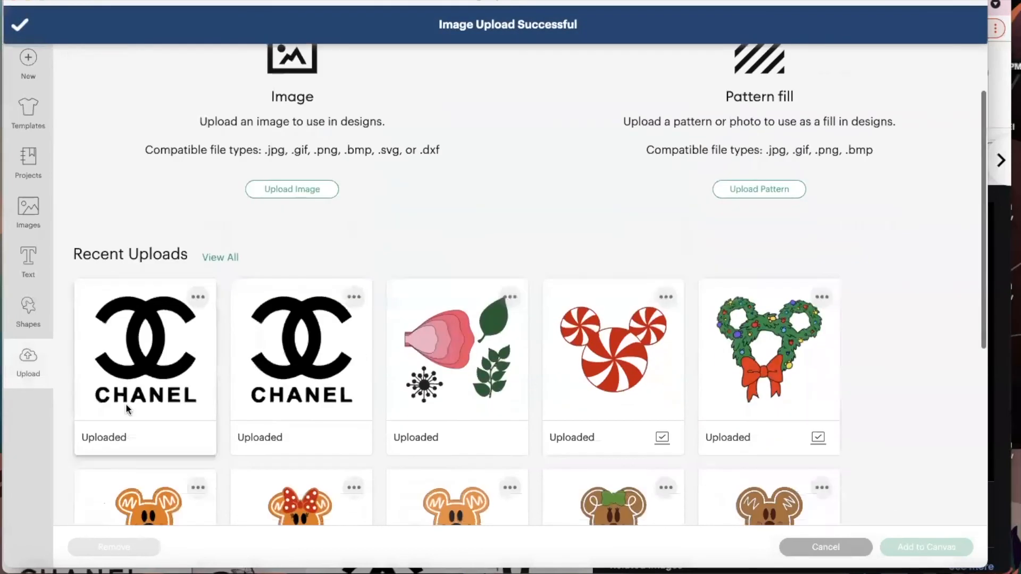
Step: Add the most recently uploaded Chanel logo to the canvas
{"action": "left_click", "coordinate": [126, 367]}
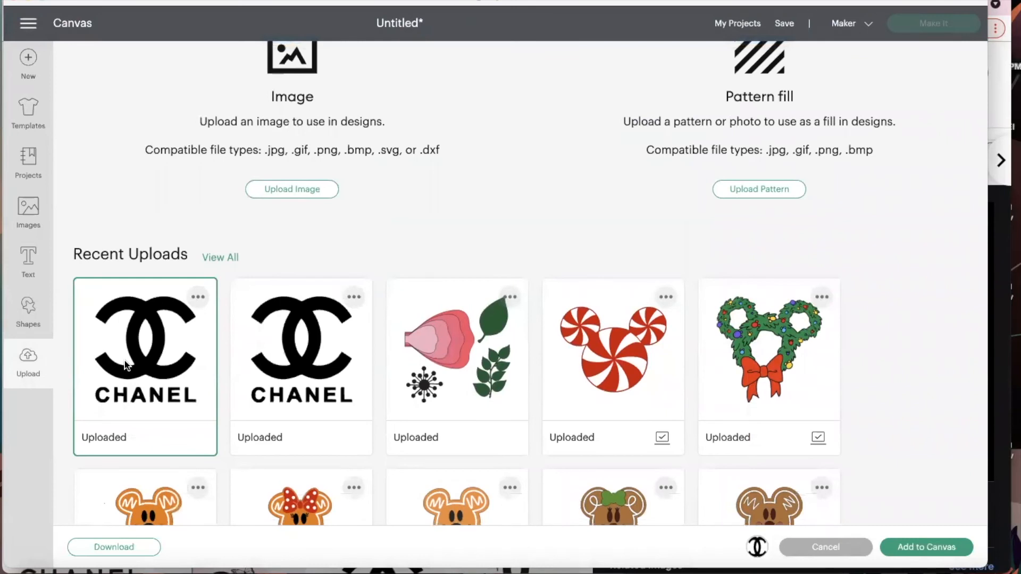
{"action": "scroll", "coordinate": [124, 361], "scroll_direction": "up", "scroll_amount": 1}
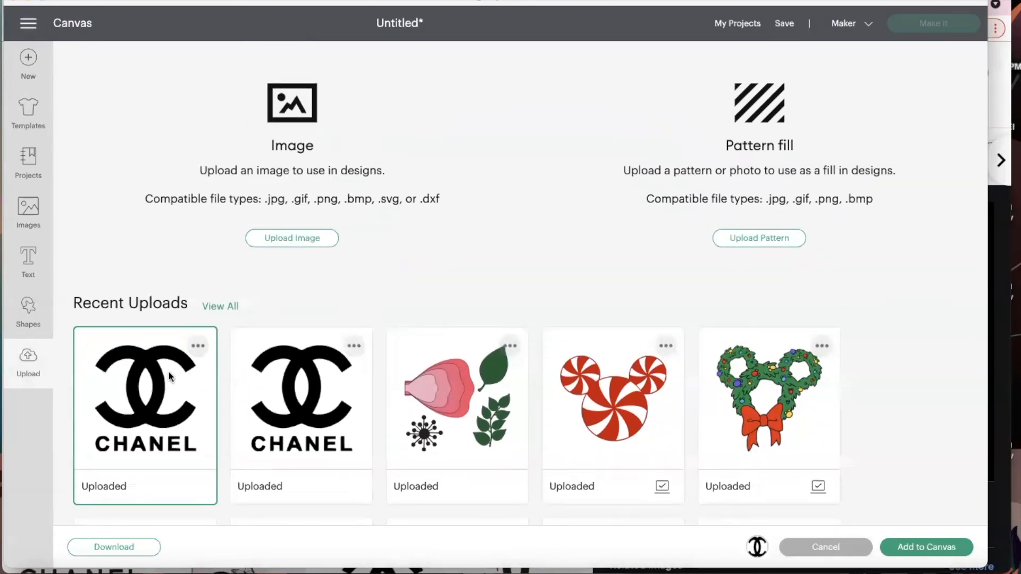
{"action": "left_click", "coordinate": [919, 553]}
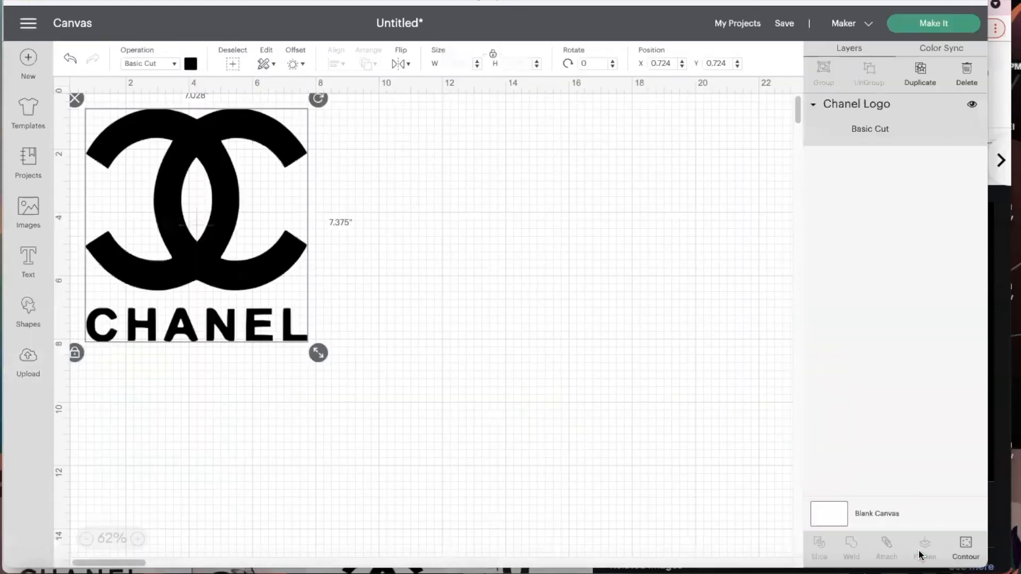
Step: Move the logo to about X 4.9, Y 2.7 and enlarge it proportionally to about 8.3 by 8.7 inches
{"action": "left_click_drag", "start_coordinate": [211, 243], "coordinate": [344, 308]}
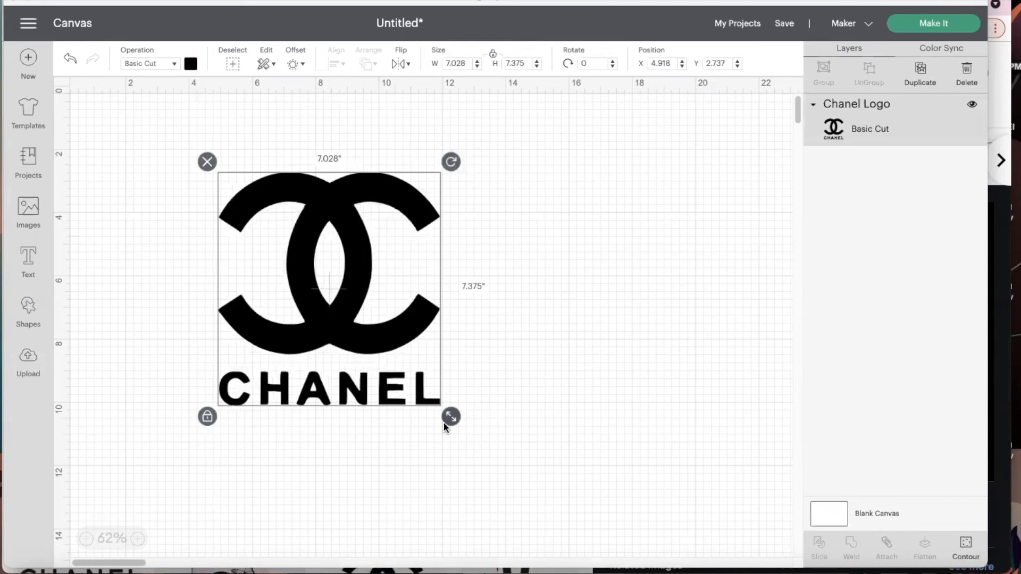
{"action": "left_click_drag", "start_coordinate": [444, 424], "coordinate": [481, 444]}
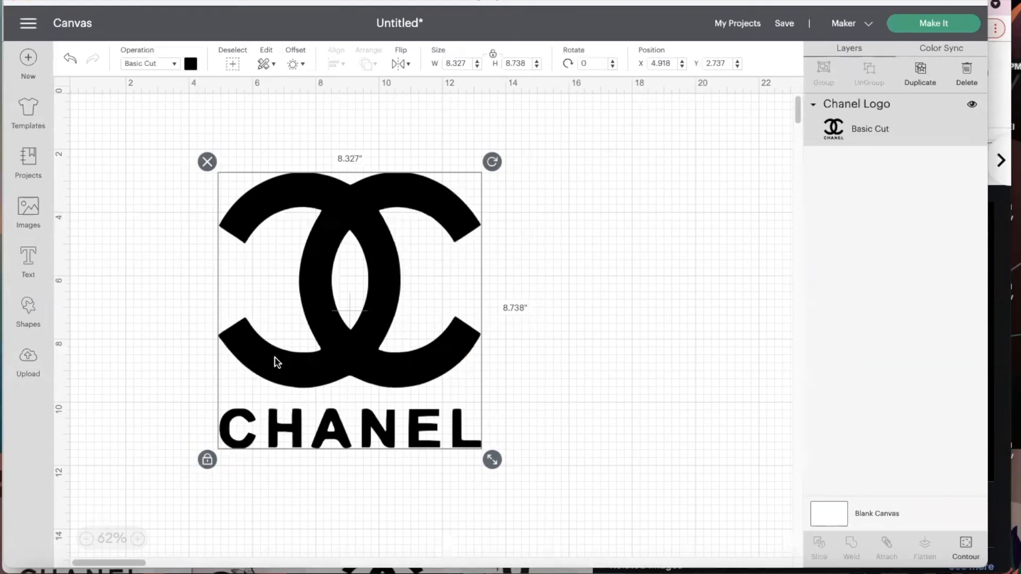
Step: Hide the contours of all the CHANEL letters, including the inside of the A, keeping only the interlocking C emblem
{"action": "left_click", "coordinate": [975, 555]}
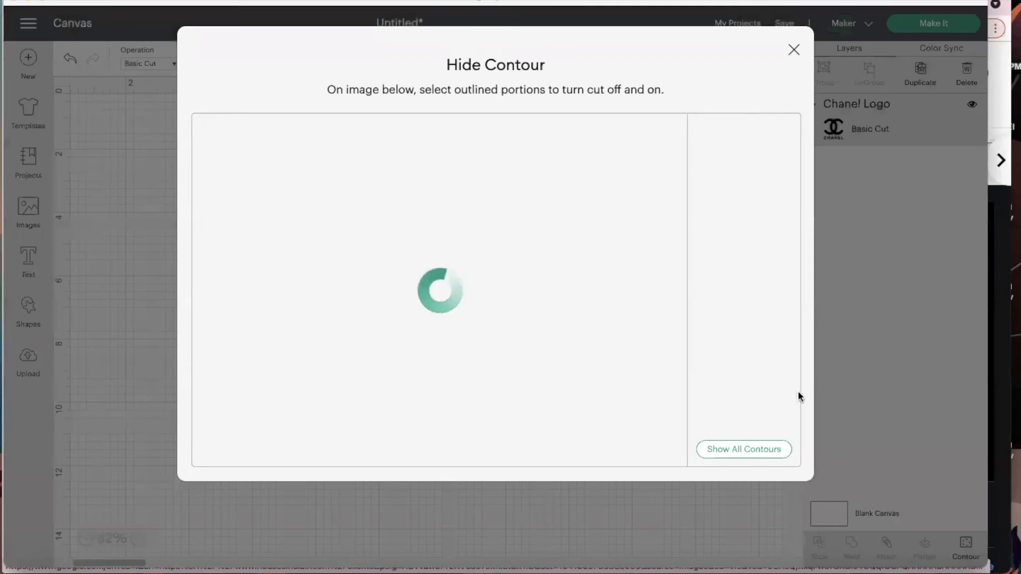
{"action": "scroll", "coordinate": [478, 319], "scroll_direction": "down", "scroll_amount": 3}
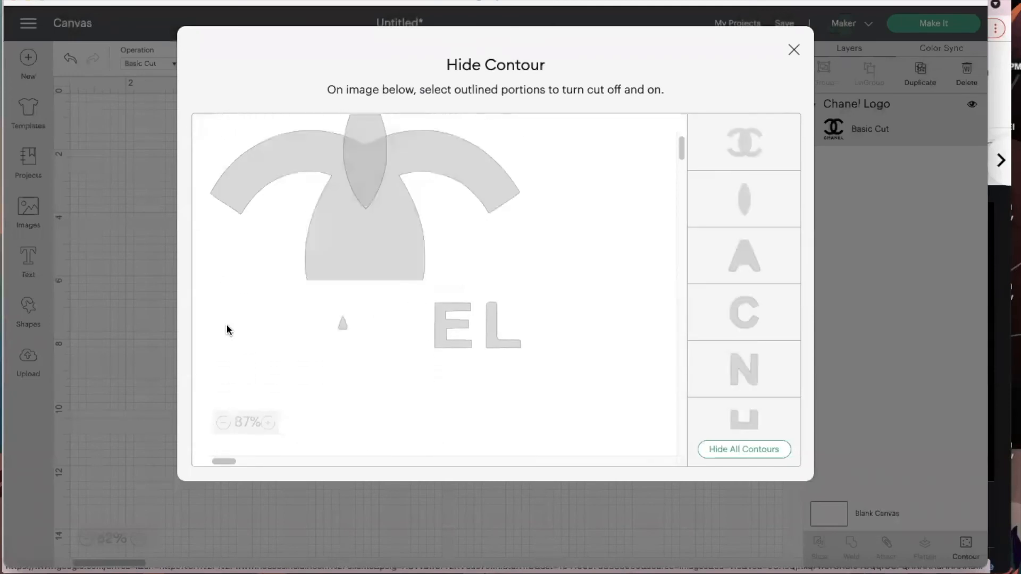
{"action": "left_click", "coordinate": [504, 328]}
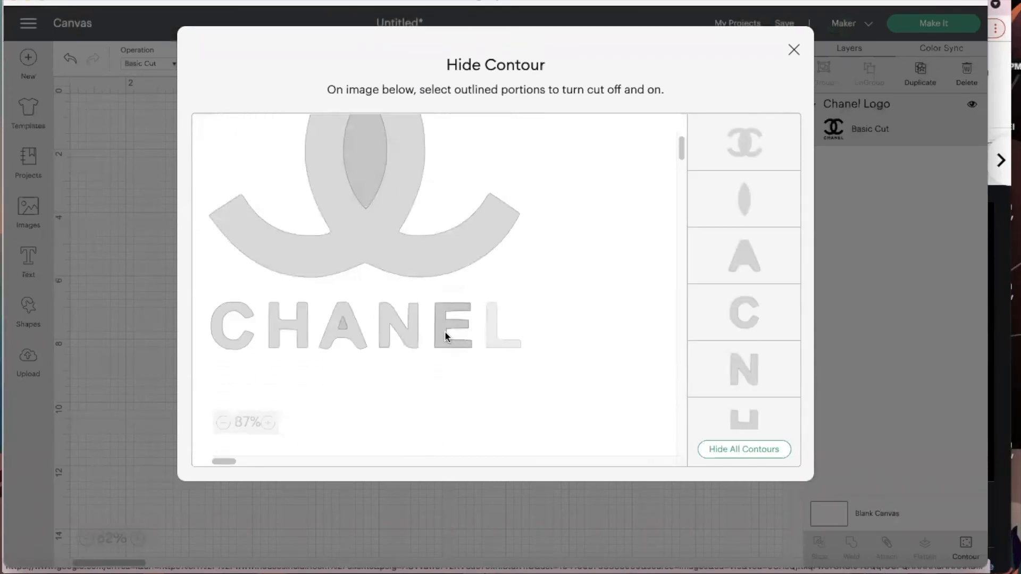
{"action": "left_click", "coordinate": [411, 328]}
{"action": "left_click", "coordinate": [344, 328]}
{"action": "left_click", "coordinate": [299, 325]}
{"action": "left_click", "coordinate": [242, 331]}
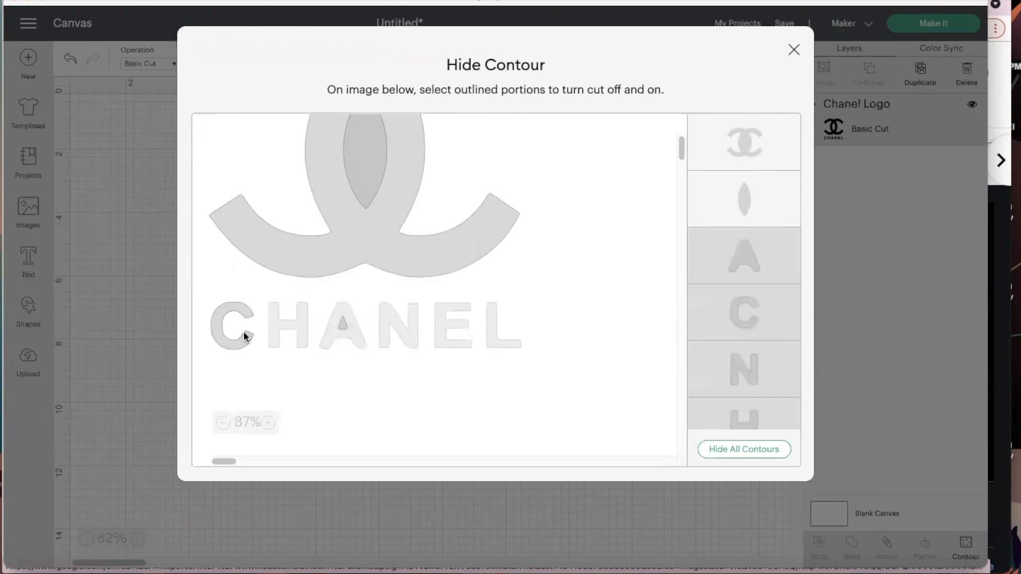
{"action": "left_click", "coordinate": [794, 49]}
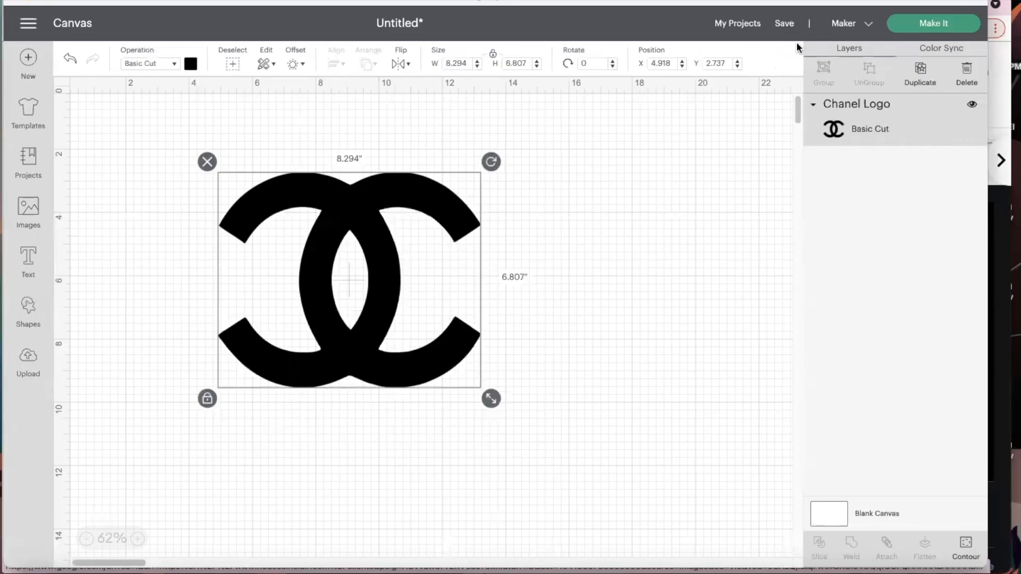
Step: View the recent uploads and search the image library for CHANEL
{"action": "left_click", "coordinate": [34, 372]}
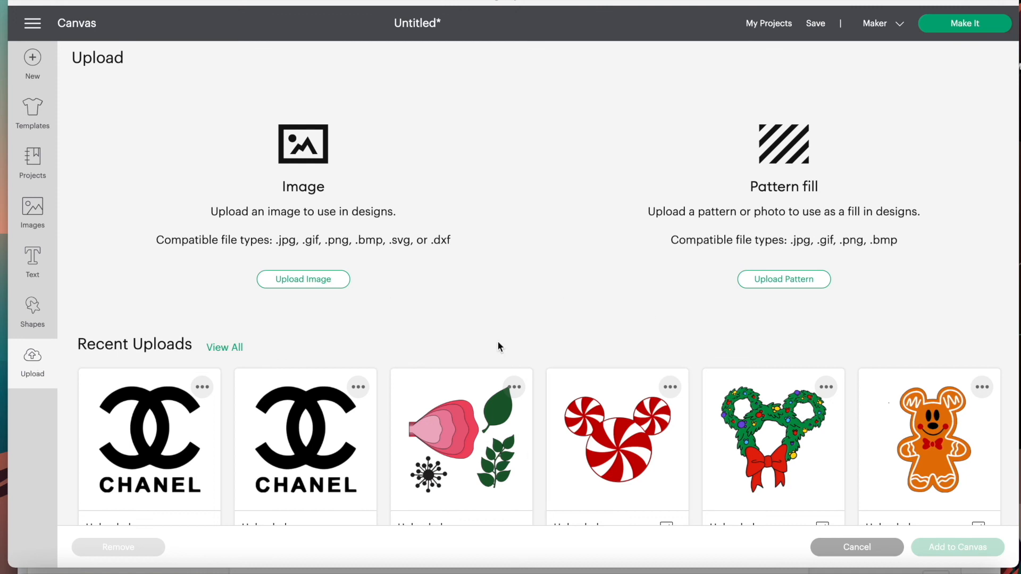
{"action": "scroll", "coordinate": [556, 415], "scroll_direction": "down", "scroll_amount": 1}
{"action": "scroll", "coordinate": [555, 412], "scroll_direction": "up", "scroll_amount": 1}
{"action": "left_click", "coordinate": [33, 213]}
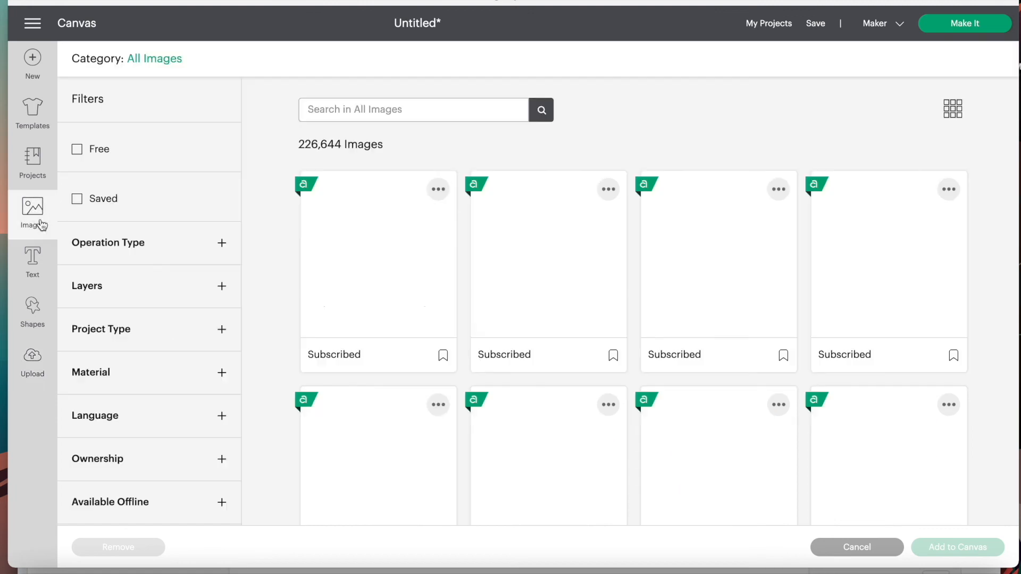
{"action": "type", "text": "CHANEL"}
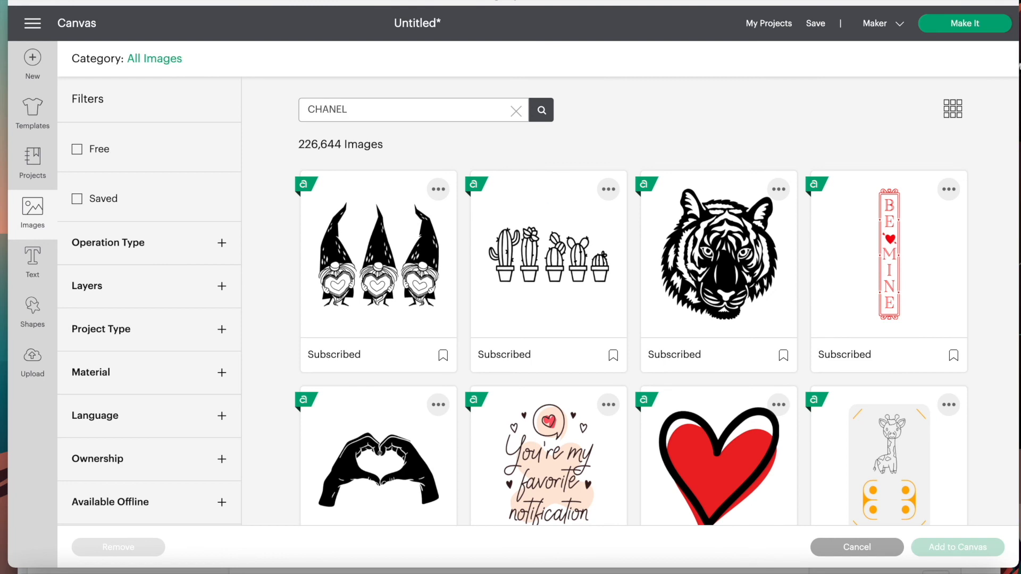
{"action": "key", "text": "Return"}
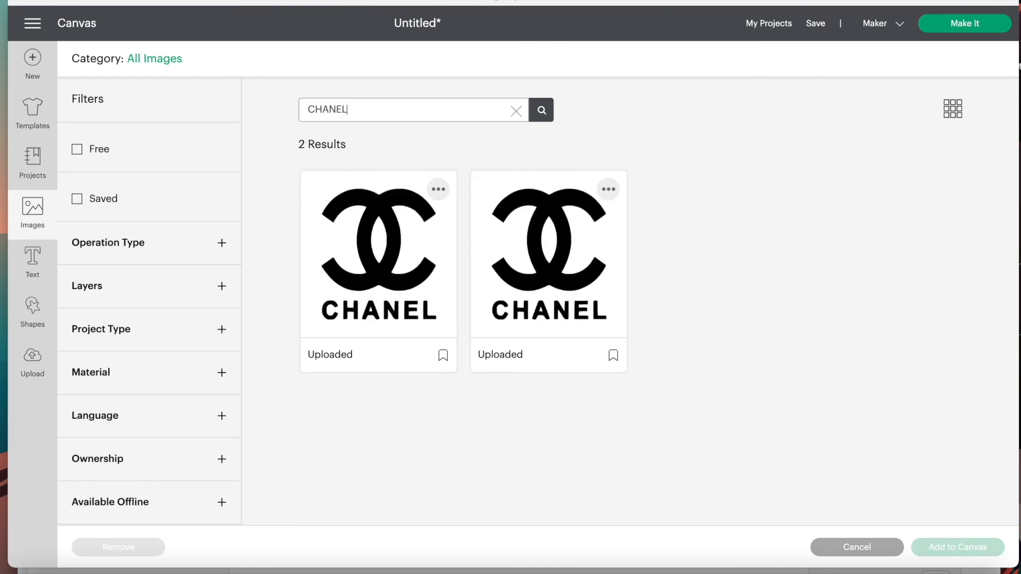